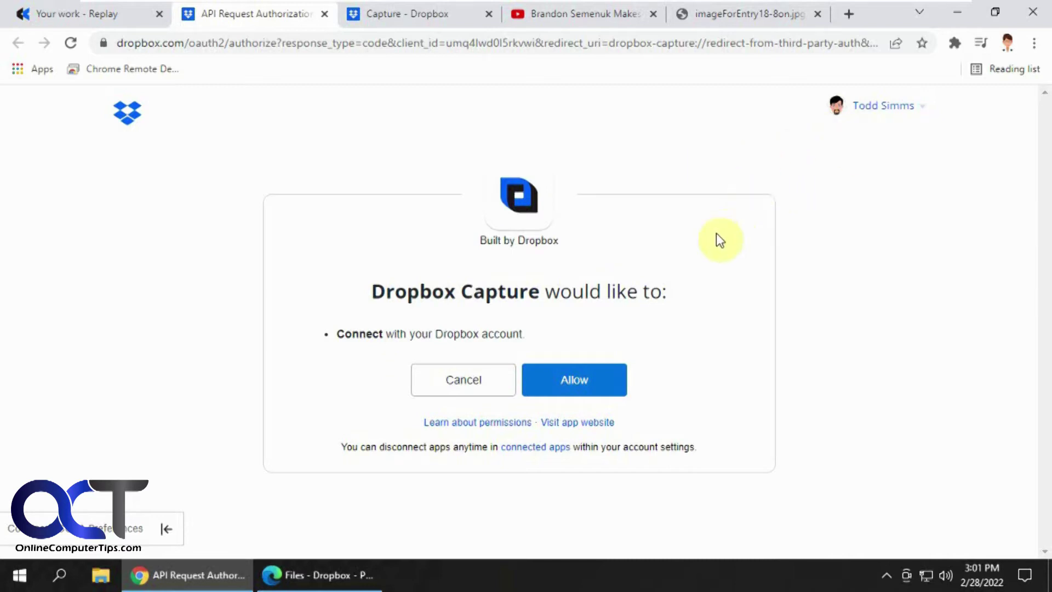
Authorize Dropbox Capture to use the Dropbox account and go to the Capture folder tab.
{"action": "left_click", "coordinate": [570, 383]}
{"action": "left_click", "coordinate": [407, 18]}
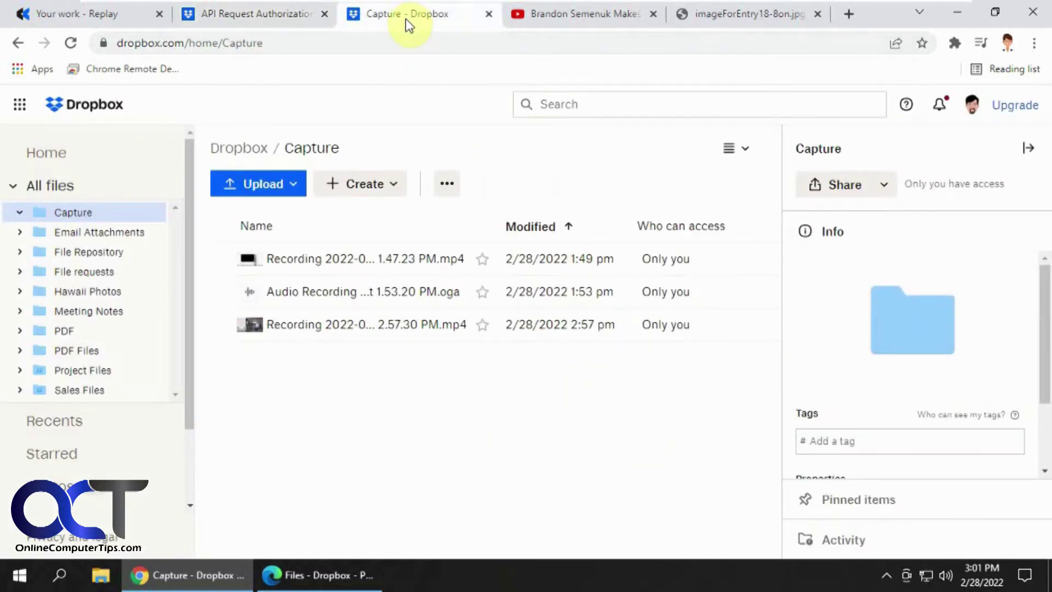
{"action": "left_click", "coordinate": [245, 148]}
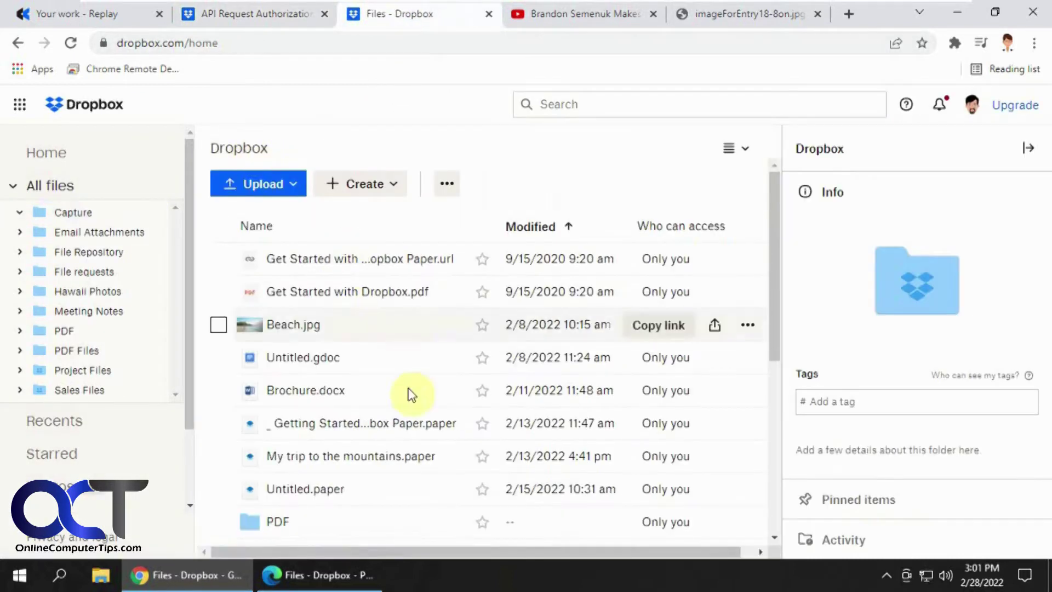
{"action": "scroll", "coordinate": [413, 397], "scroll_direction": "down", "scroll_amount": 5}
{"action": "scroll", "coordinate": [416, 406], "scroll_direction": "down", "scroll_amount": 1}
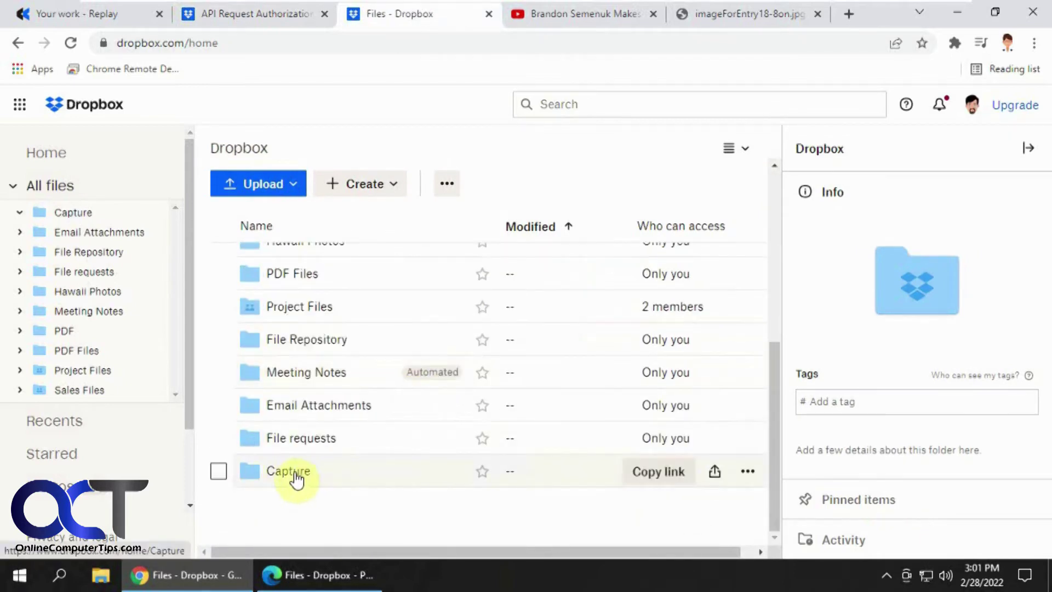
{"action": "left_click", "coordinate": [295, 475]}
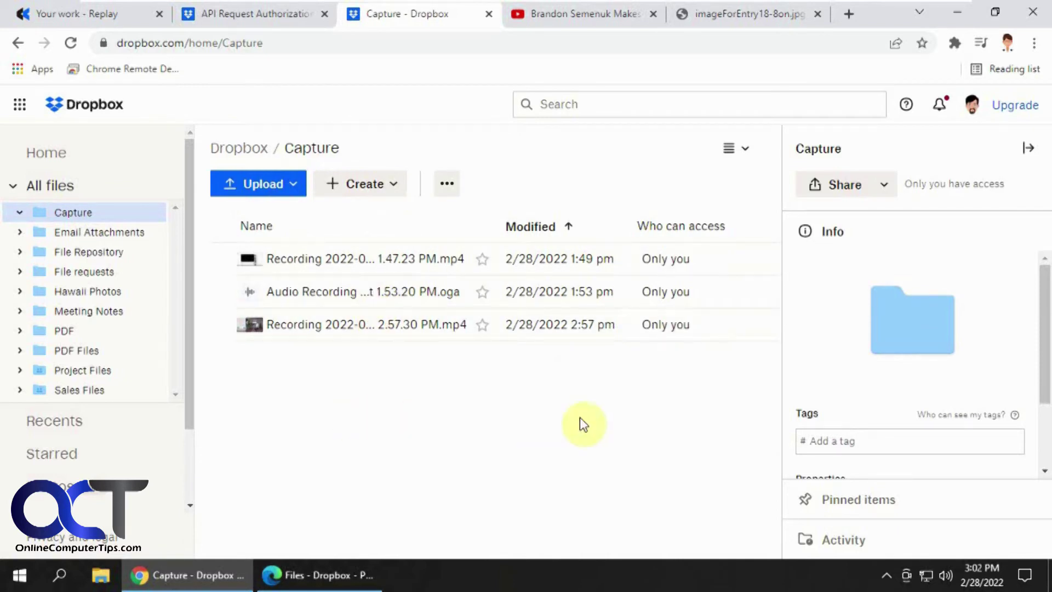
{"action": "left_click", "coordinate": [886, 574]}
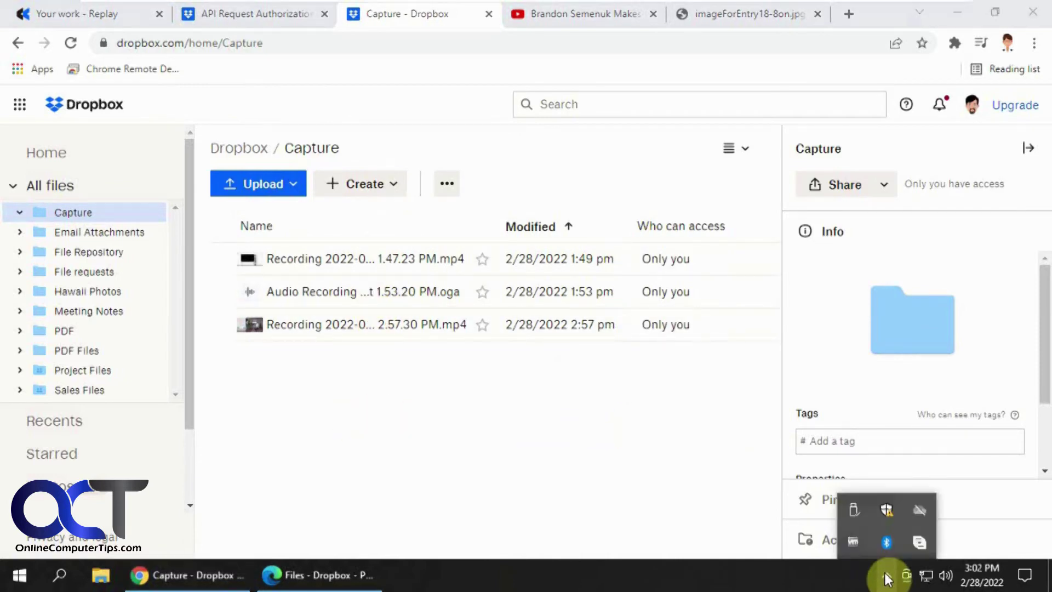
Review the full list of Dropbox Capture options, then show the imageForEntry18-8on.jpg dog photo.
{"action": "left_click", "coordinate": [921, 541]}
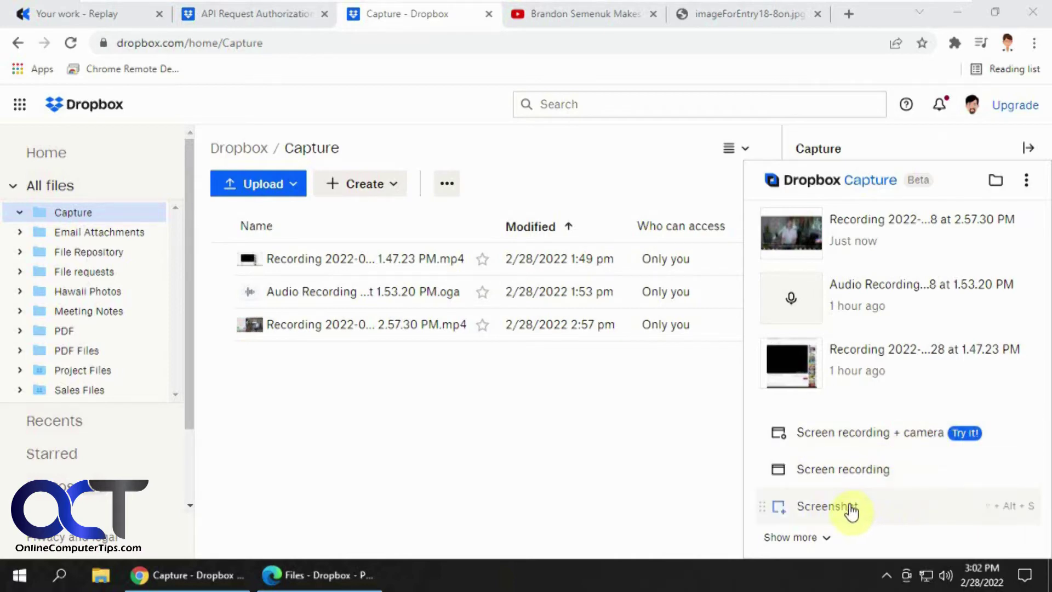
{"action": "left_click", "coordinate": [826, 538]}
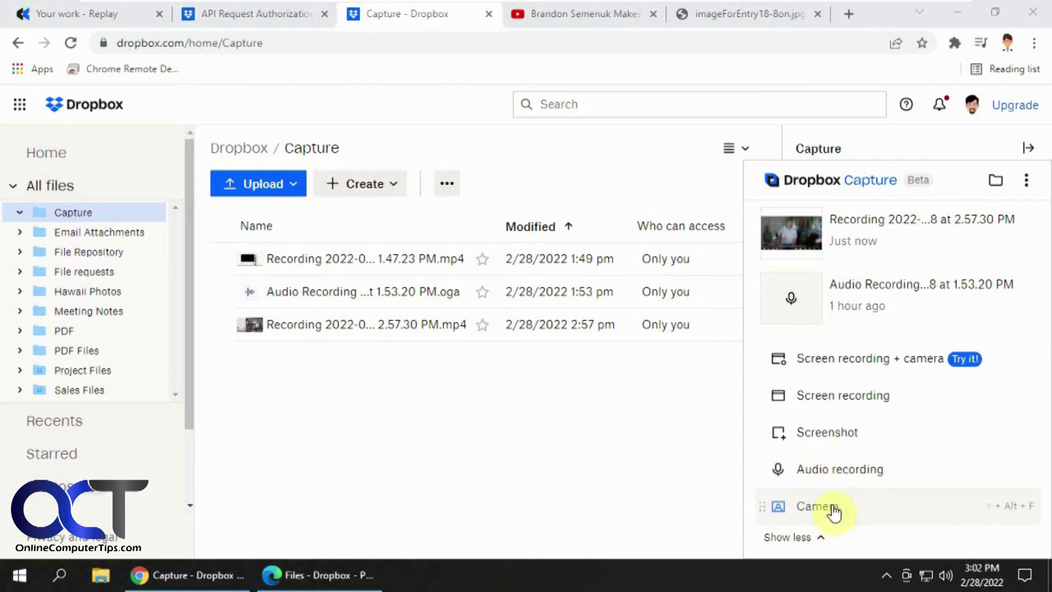
{"action": "left_click", "coordinate": [724, 18]}
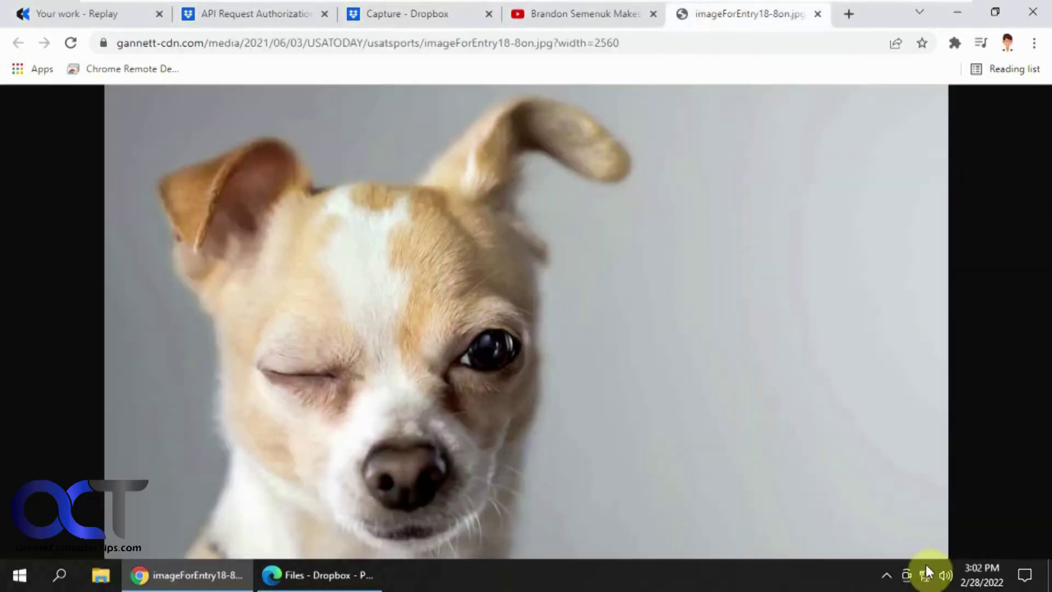
Take a full-screen Dropbox Capture screenshot of the dog photo page.
{"action": "left_click", "coordinate": [886, 577]}
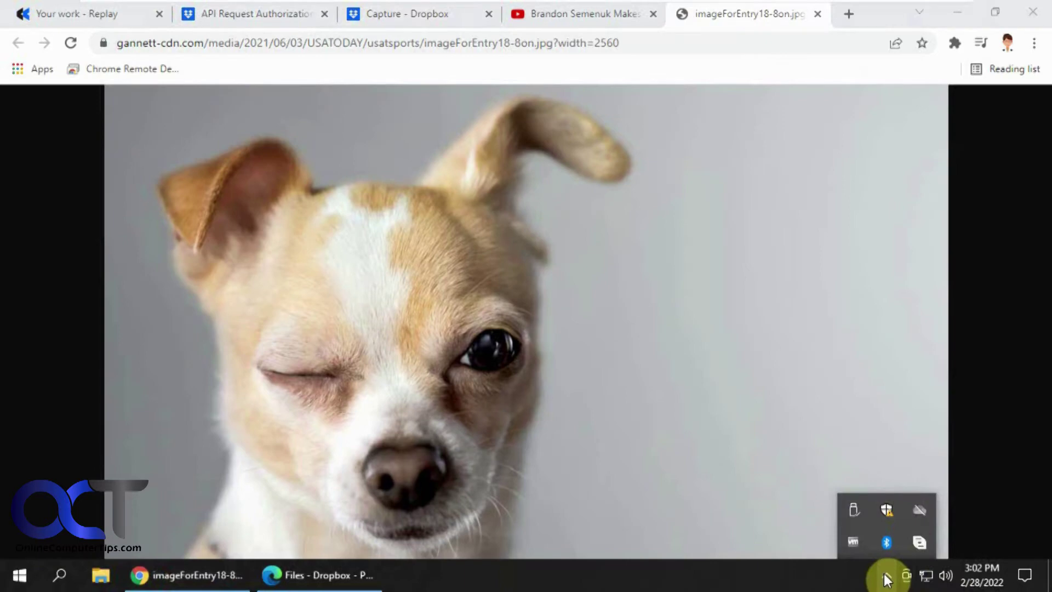
{"action": "left_click", "coordinate": [921, 547]}
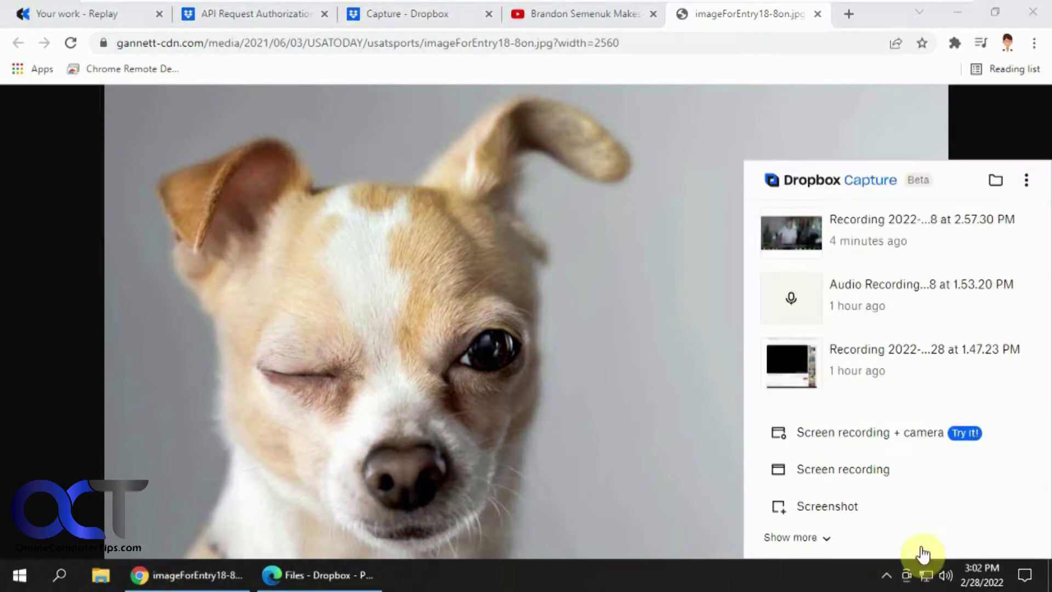
{"action": "left_click", "coordinate": [827, 507]}
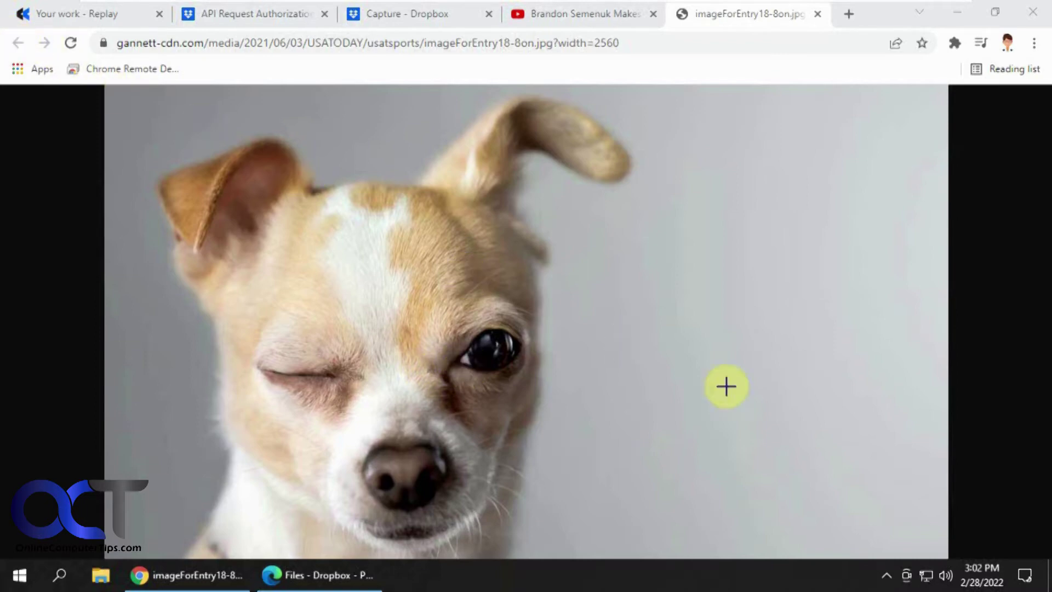
{"action": "left_click", "coordinate": [1002, 536]}
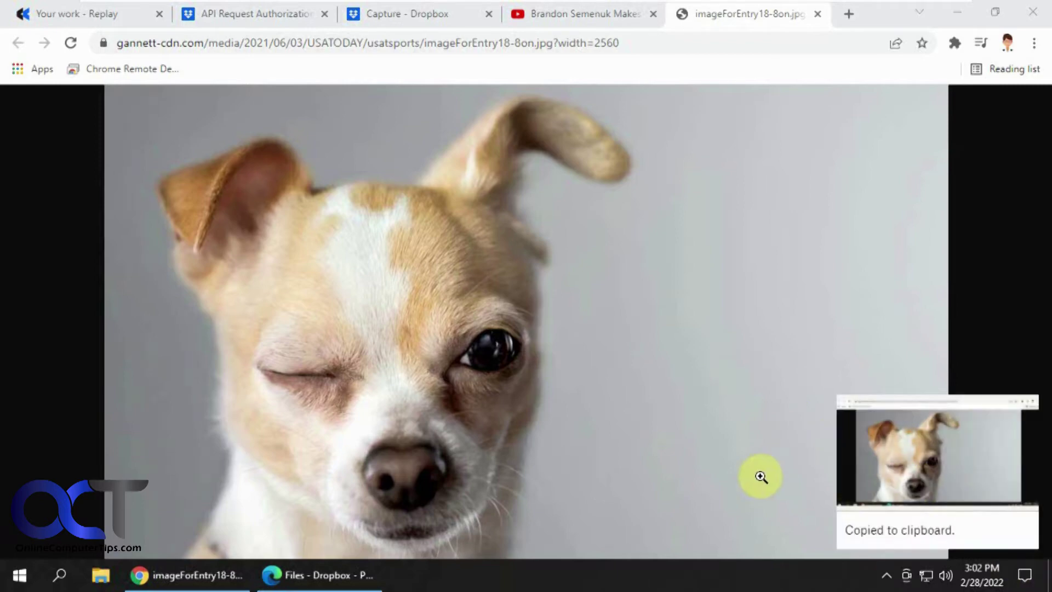
Preview the new 3.02.34 PM screenshot in the Capture folder, then return to the dog photo.
{"action": "left_click", "coordinate": [391, 19]}
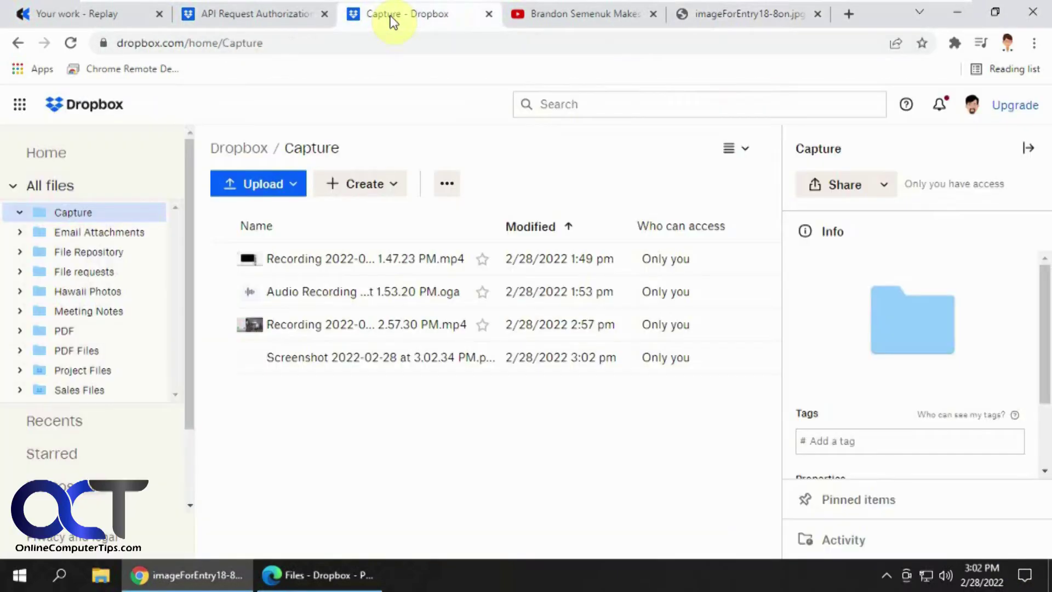
{"action": "left_click", "coordinate": [354, 358]}
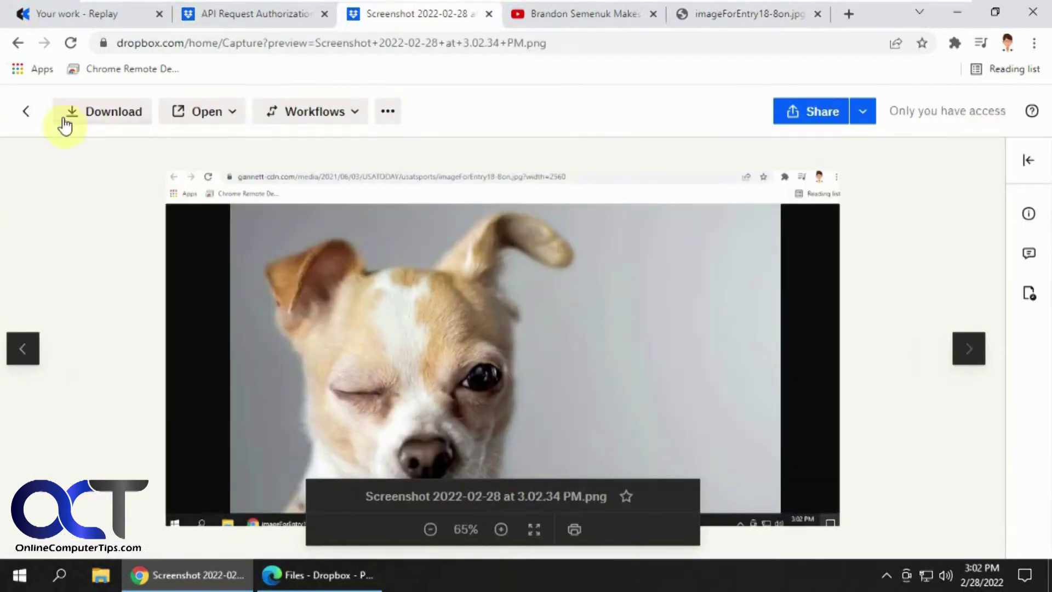
{"action": "left_click", "coordinate": [27, 111]}
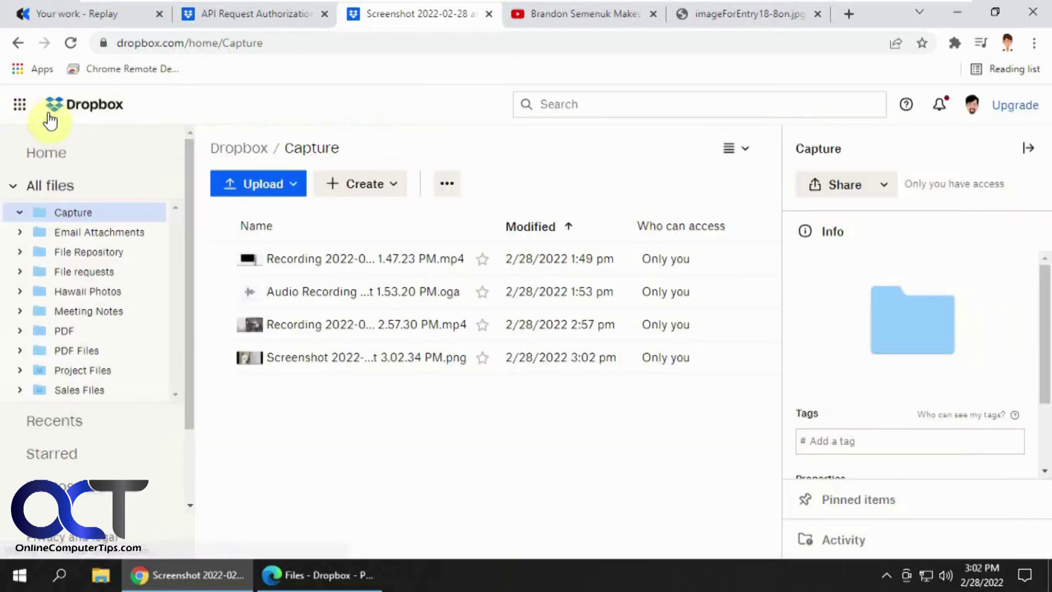
{"action": "left_click", "coordinate": [712, 22]}
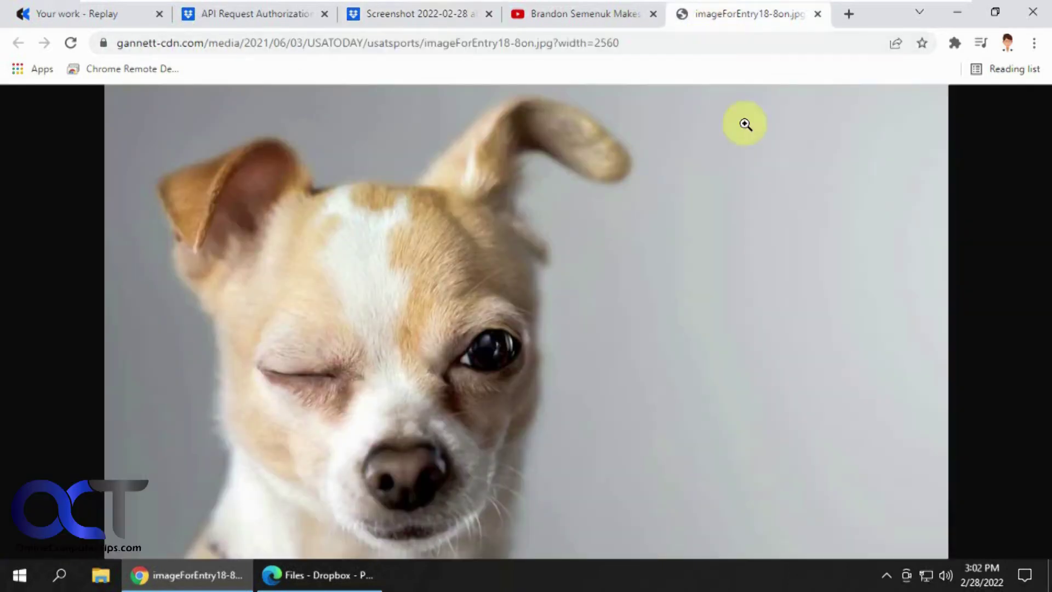
Take a screenshot cropped to just the dog photo, then return to the Capture folder.
{"action": "left_click", "coordinate": [888, 574]}
{"action": "left_click", "coordinate": [919, 549]}
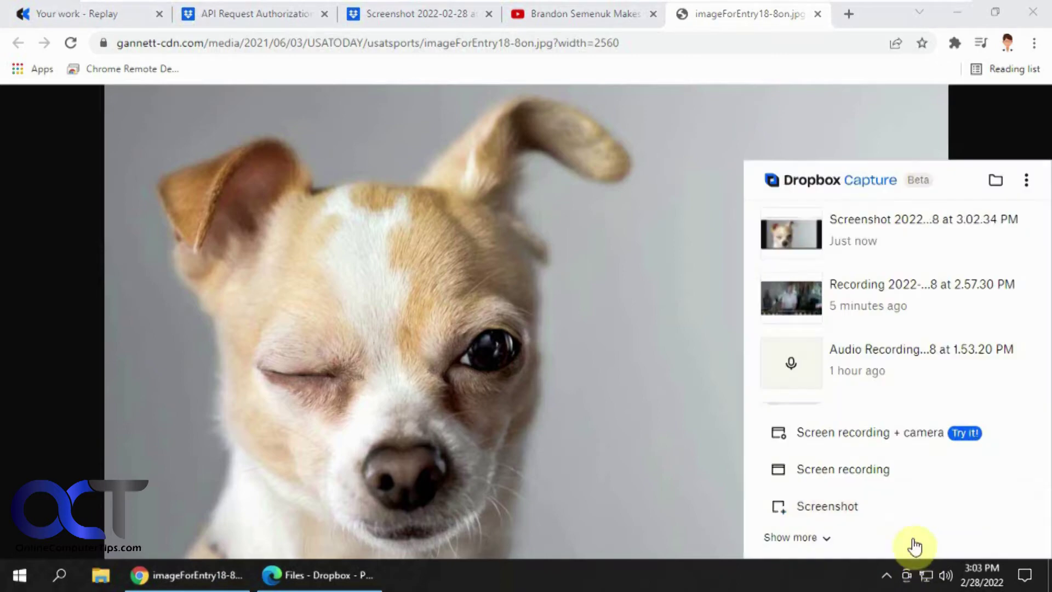
{"action": "left_click", "coordinate": [857, 507]}
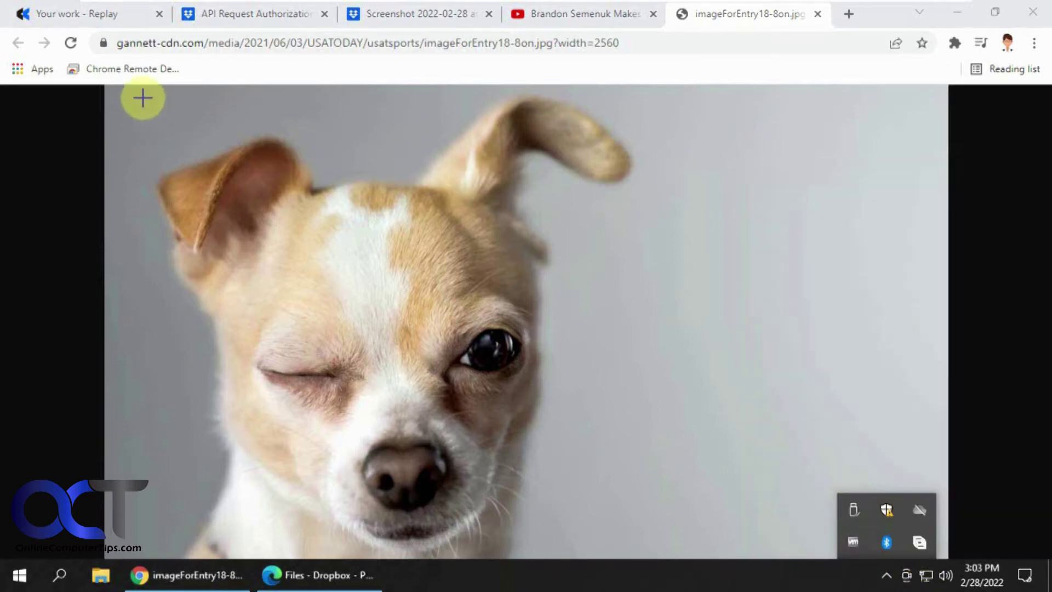
{"action": "left_click_drag", "start_coordinate": [511, 505], "coordinate": [619, 536]}
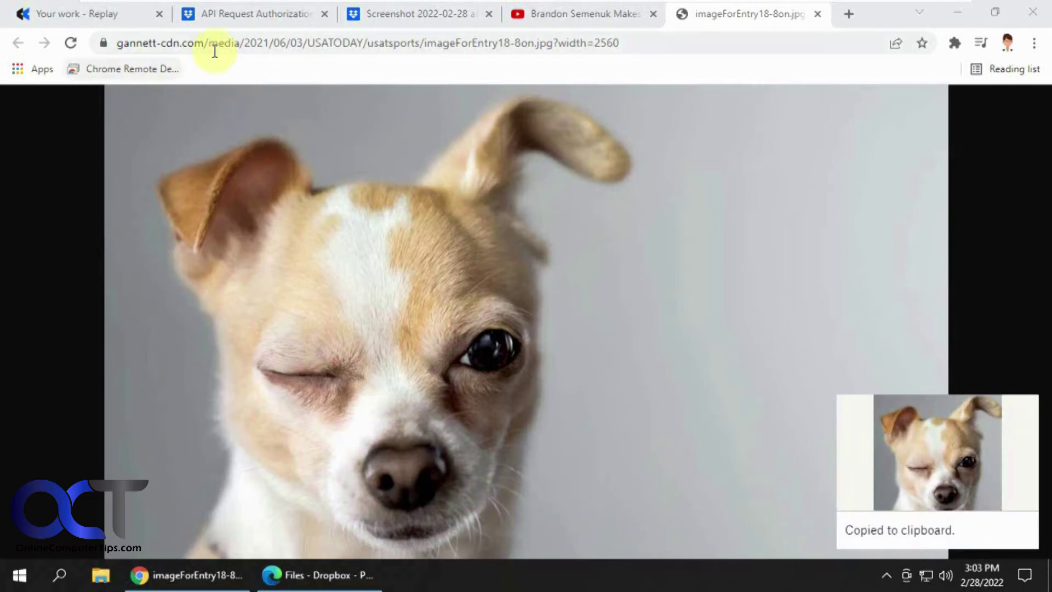
{"action": "left_click", "coordinate": [386, 16]}
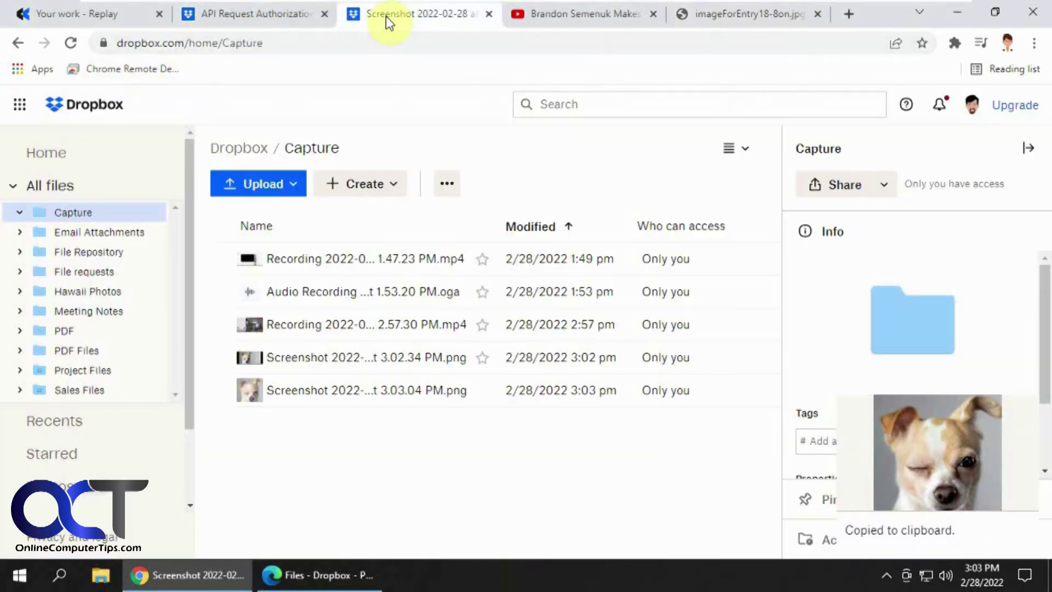
Preview the cropped 3.03.04 PM dog screenshot, then go to the Red Bull Rampage YouTube video.
{"action": "left_click", "coordinate": [331, 390]}
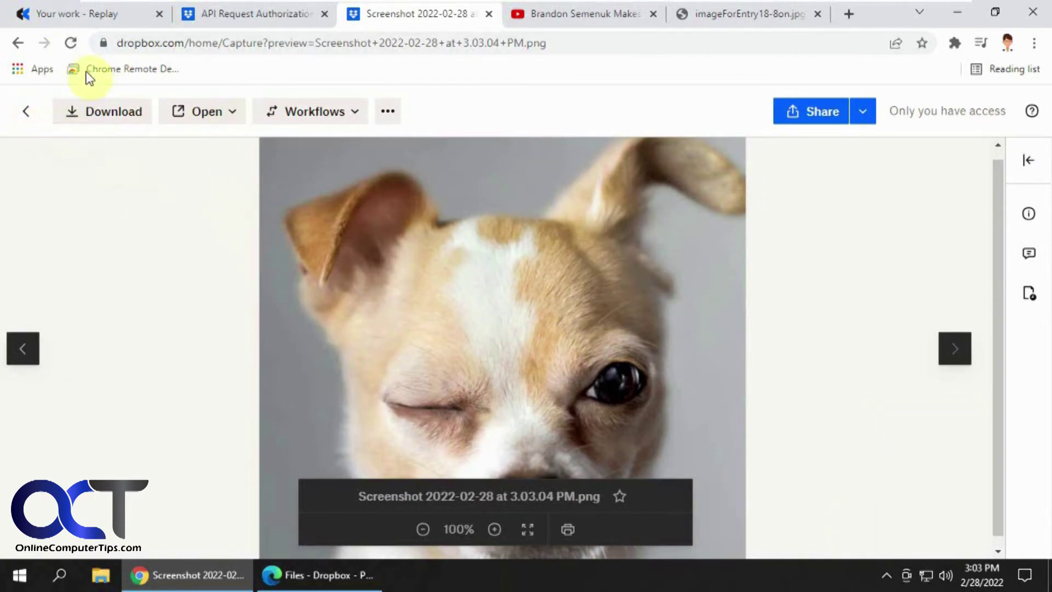
{"action": "left_click", "coordinate": [25, 112]}
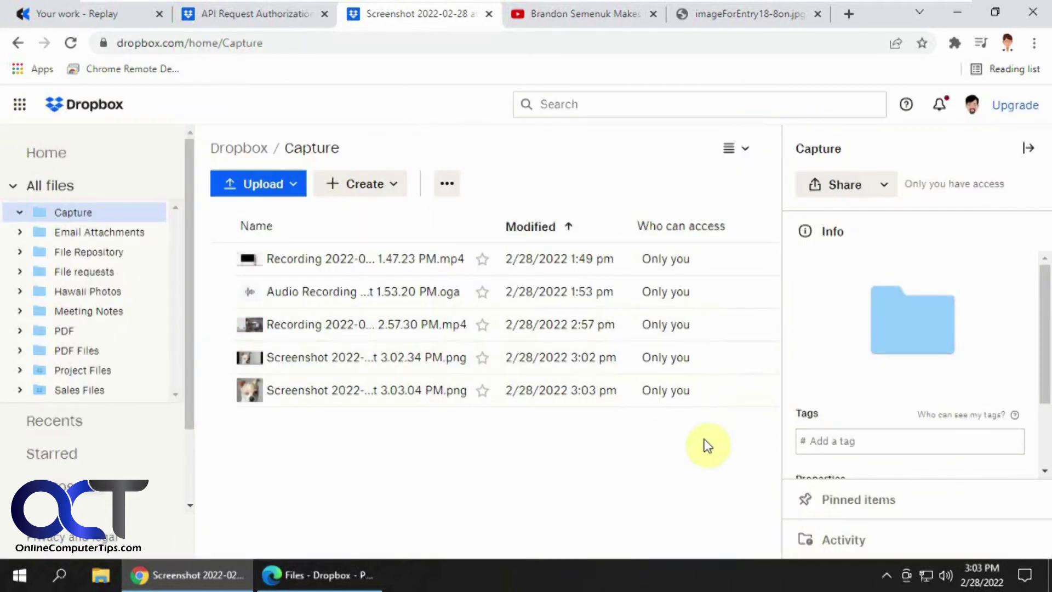
{"action": "left_click", "coordinate": [580, 17]}
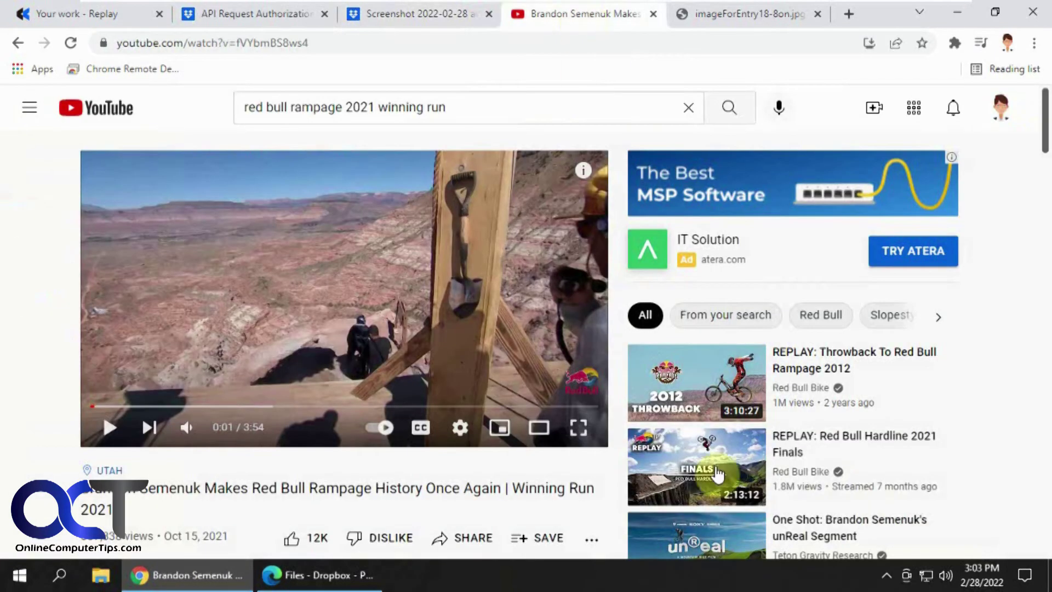
Screen-record the YouTube player area while the Red Bull Rampage video plays, then stop recording.
{"action": "left_click", "coordinate": [886, 573]}
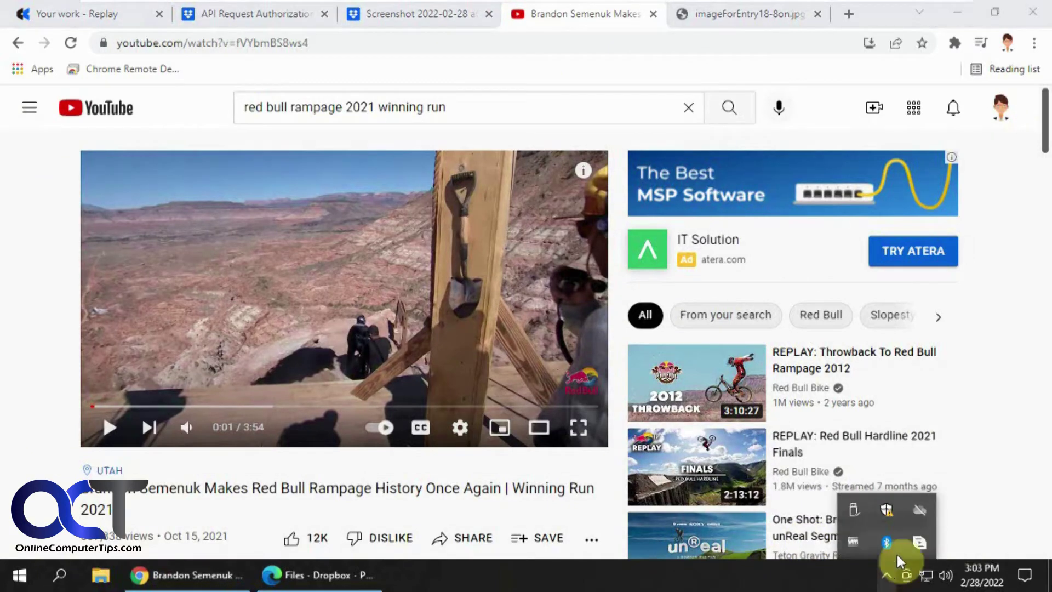
{"action": "left_click", "coordinate": [918, 542]}
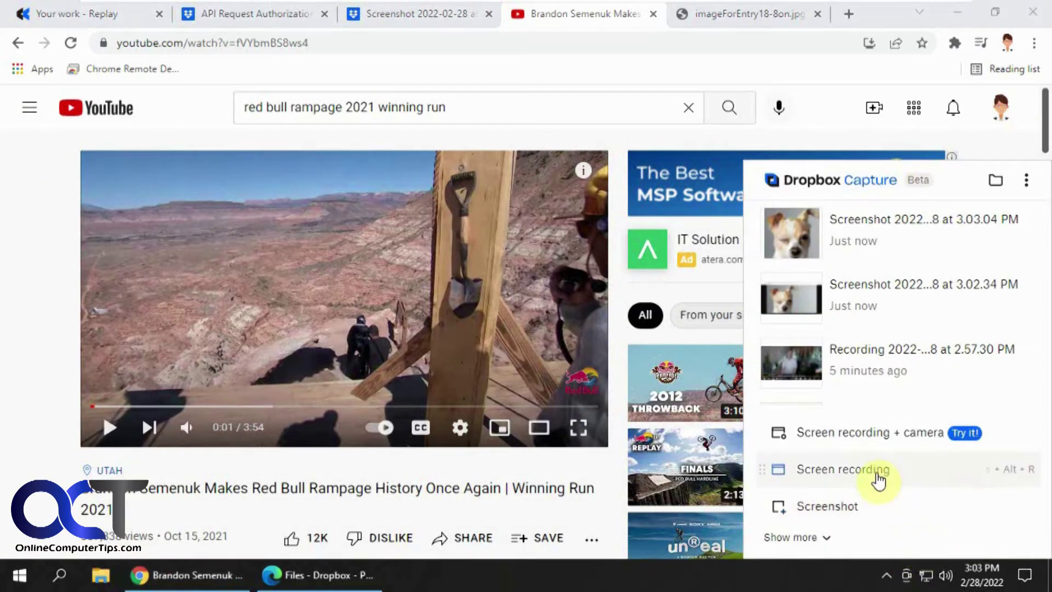
{"action": "left_click", "coordinate": [877, 480]}
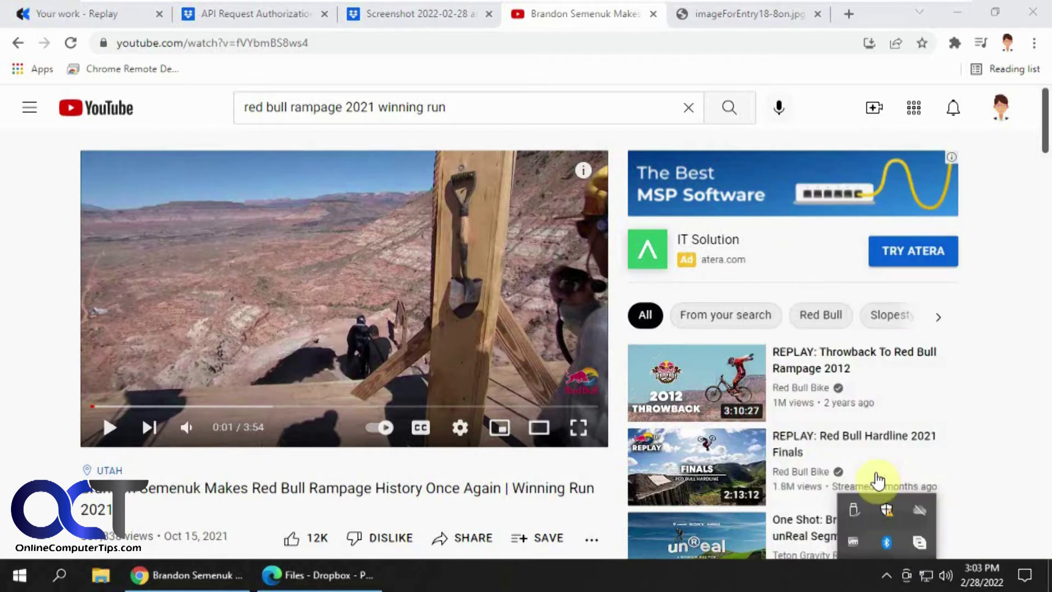
{"action": "left_click_drag", "start_coordinate": [86, 153], "coordinate": [590, 428]}
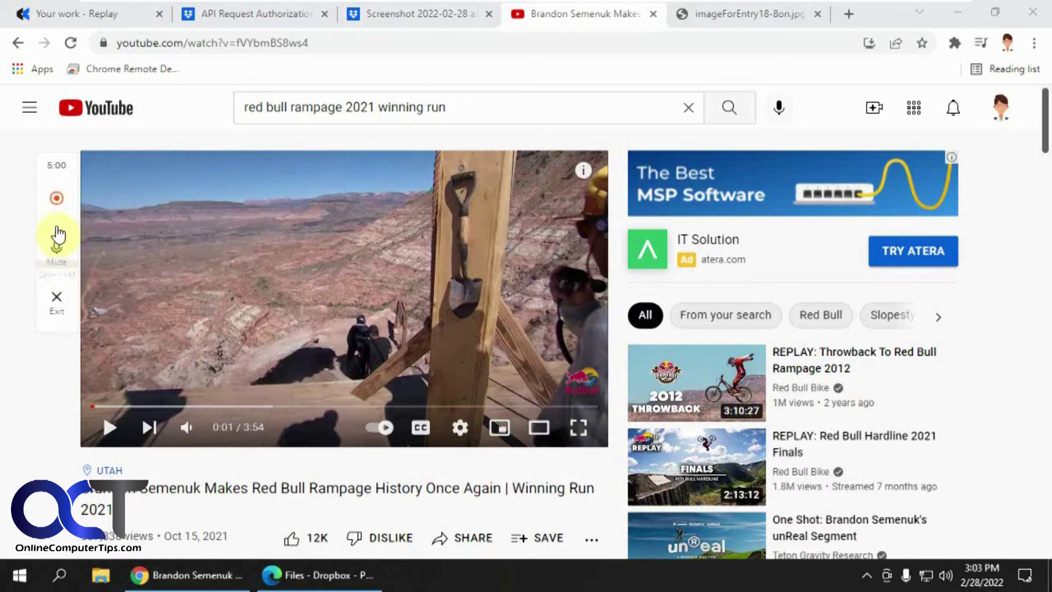
{"action": "left_click", "coordinate": [57, 203]}
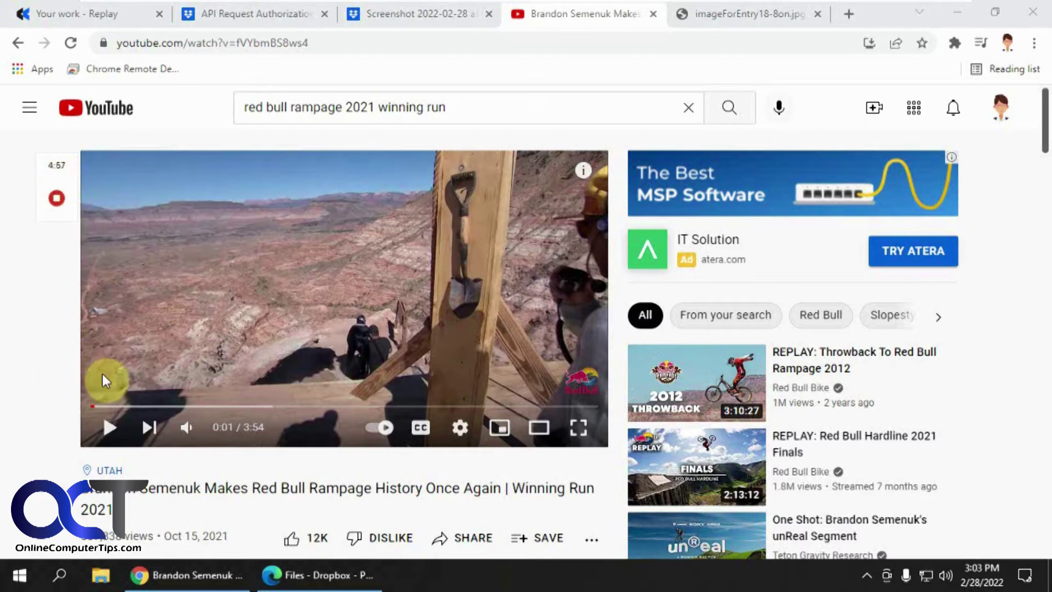
{"action": "left_click", "coordinate": [110, 428]}
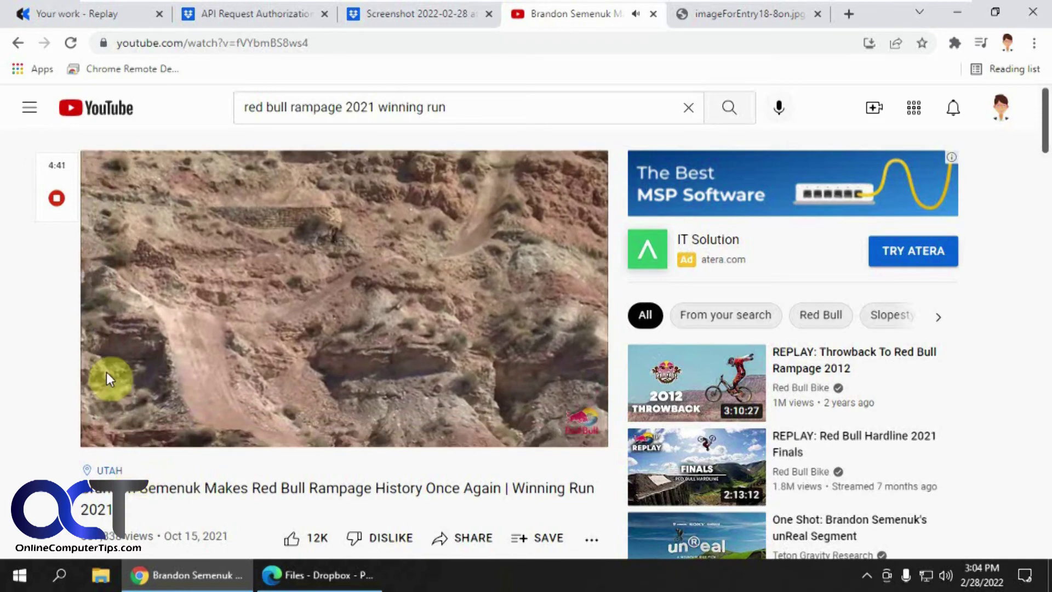
{"action": "left_click", "coordinate": [57, 201]}
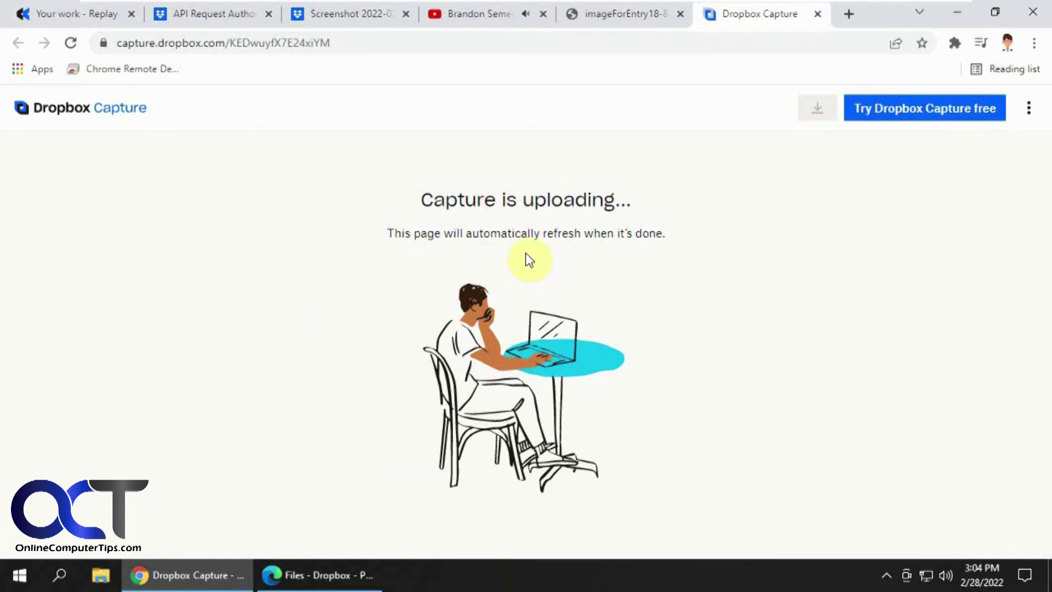
Check the upload page, then preview and play back Recording 3.03.34 PM.mp4 in the Capture folder.
{"action": "left_click", "coordinate": [490, 14]}
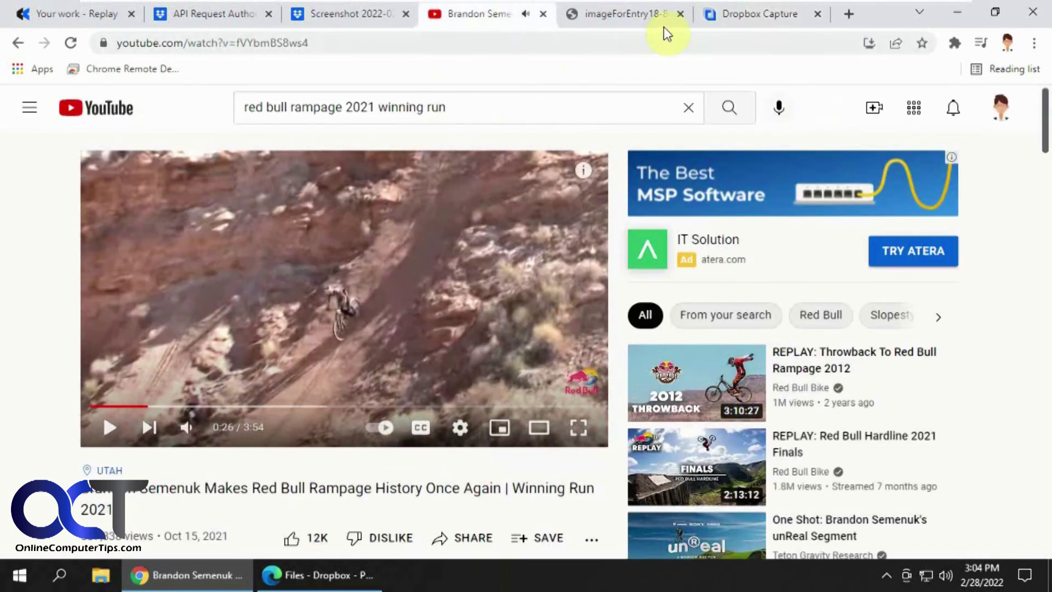
{"action": "left_click", "coordinate": [752, 16]}
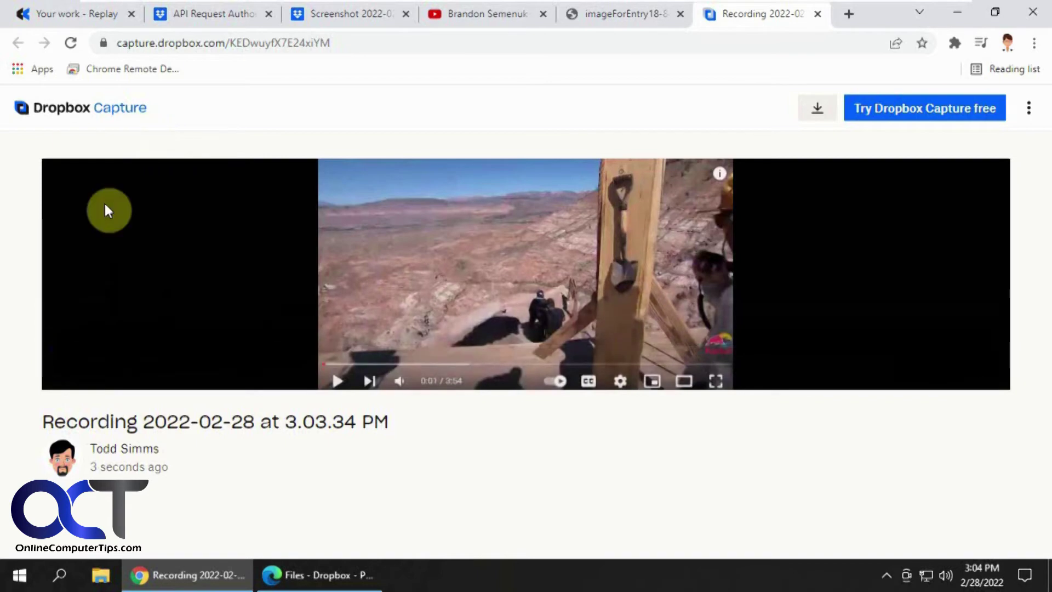
{"action": "left_click", "coordinate": [339, 20]}
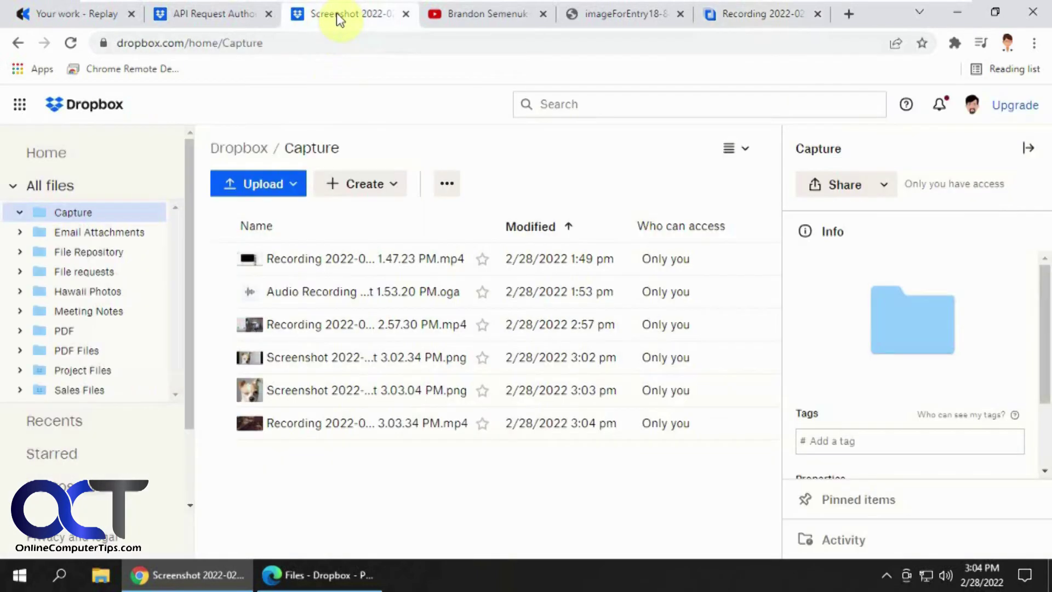
{"action": "left_click", "coordinate": [325, 421]}
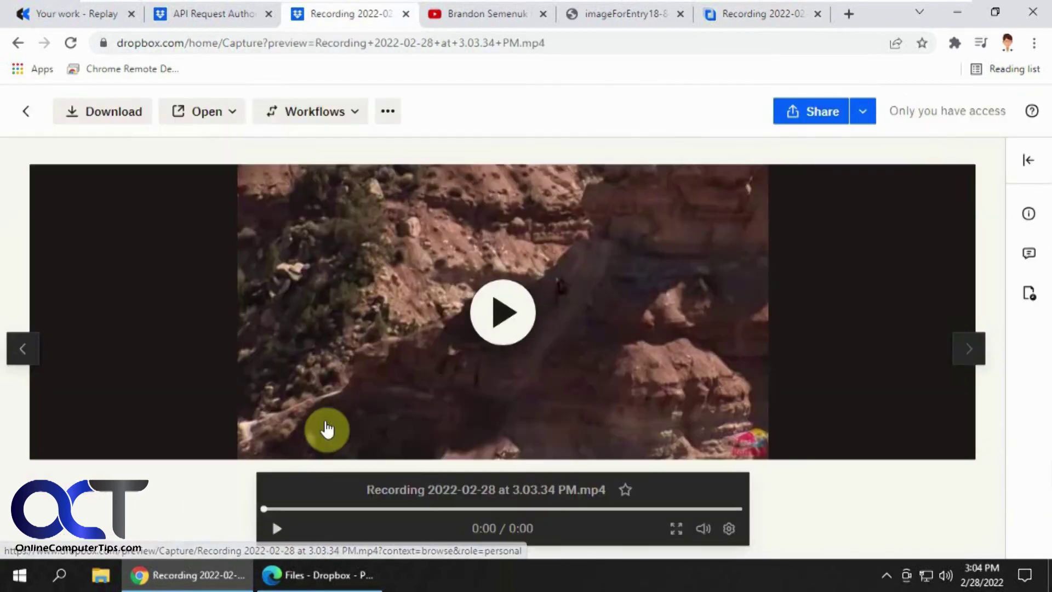
{"action": "left_click", "coordinate": [484, 311]}
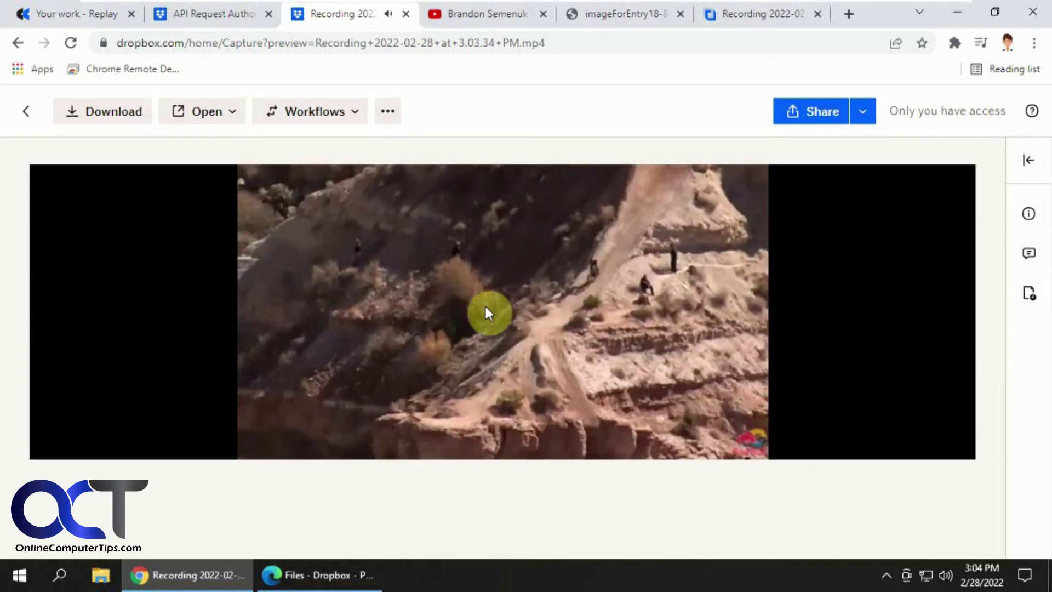
{"action": "mouse_move", "coordinate": [333, 432]}
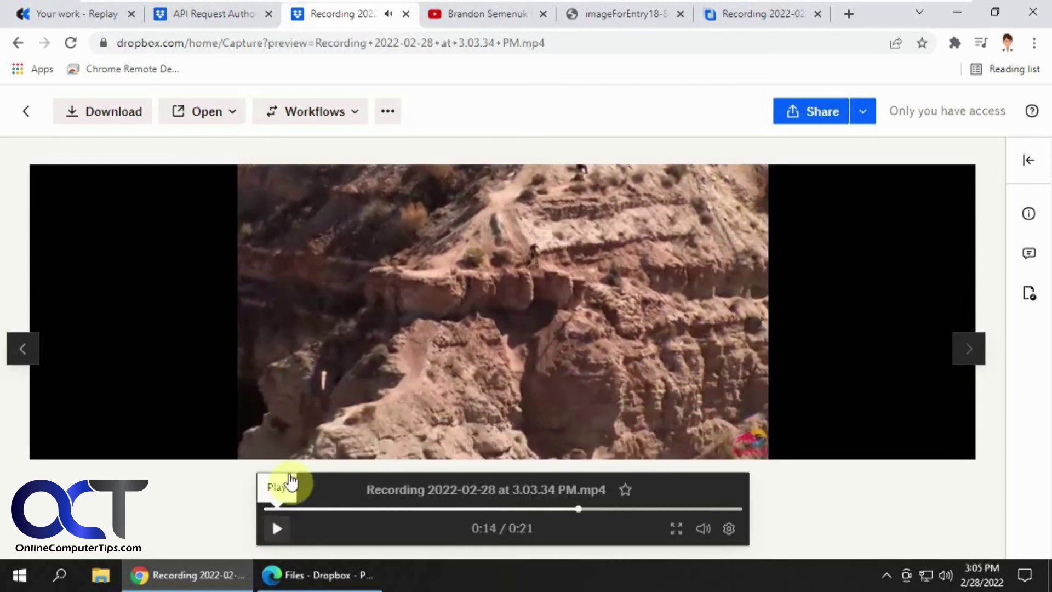
{"action": "left_click", "coordinate": [29, 112]}
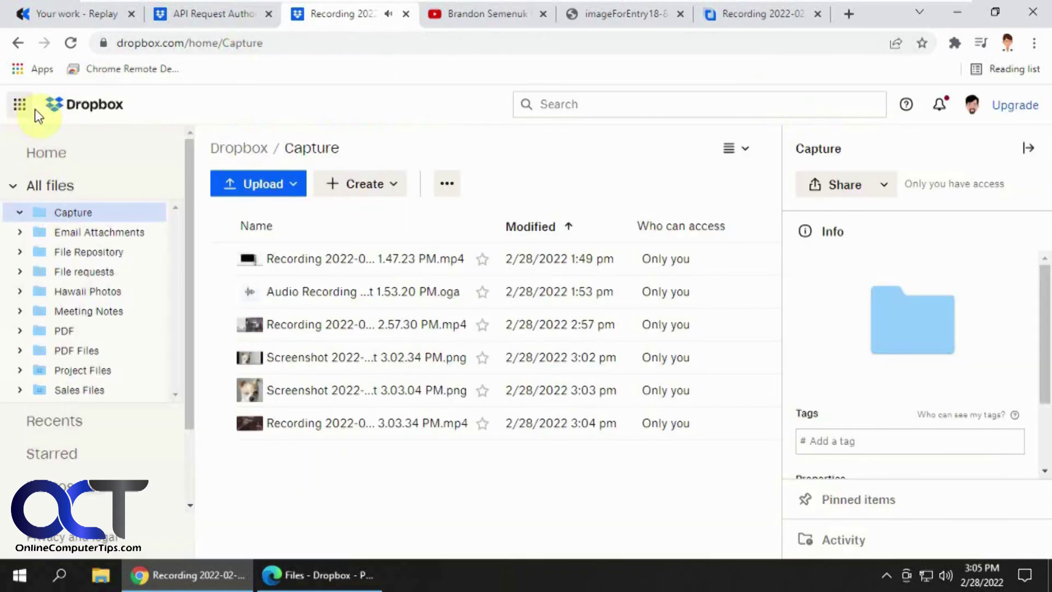
Make a short Dropbox Capture audio recording and stop it.
{"action": "left_click", "coordinate": [886, 575]}
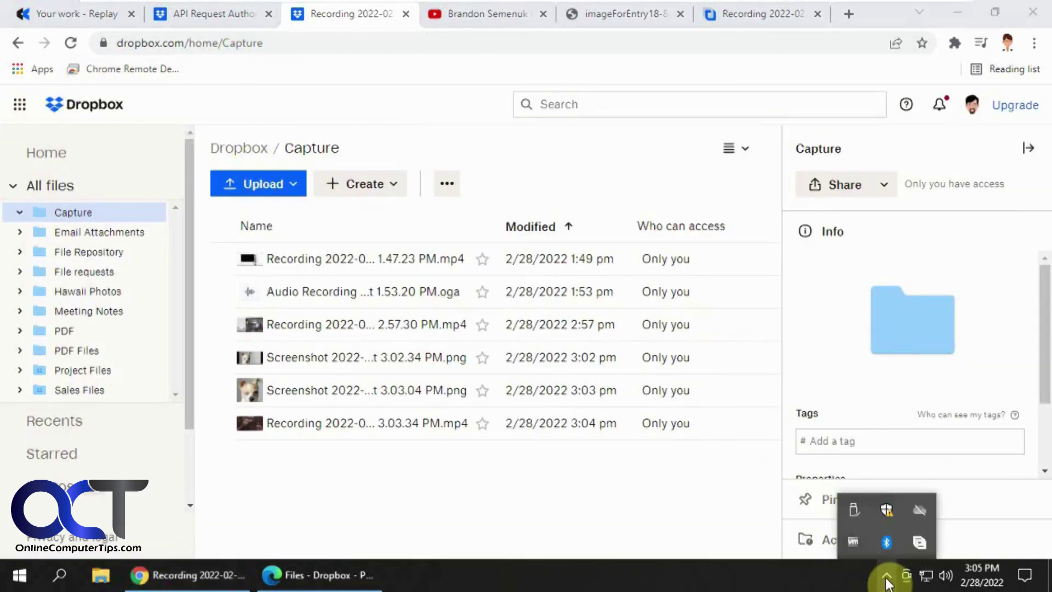
{"action": "left_click", "coordinate": [920, 543]}
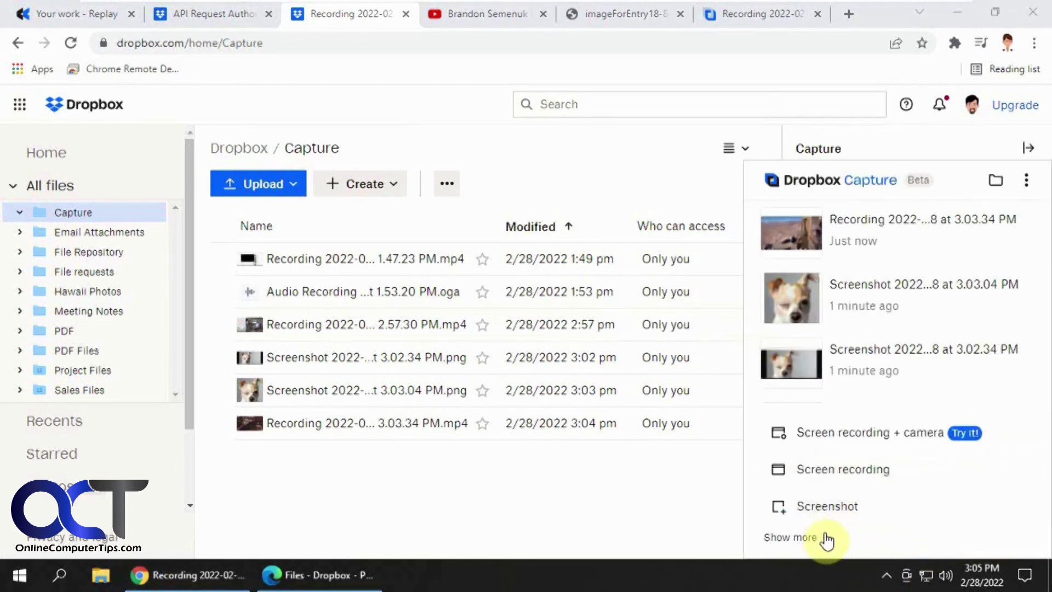
{"action": "left_click", "coordinate": [791, 537]}
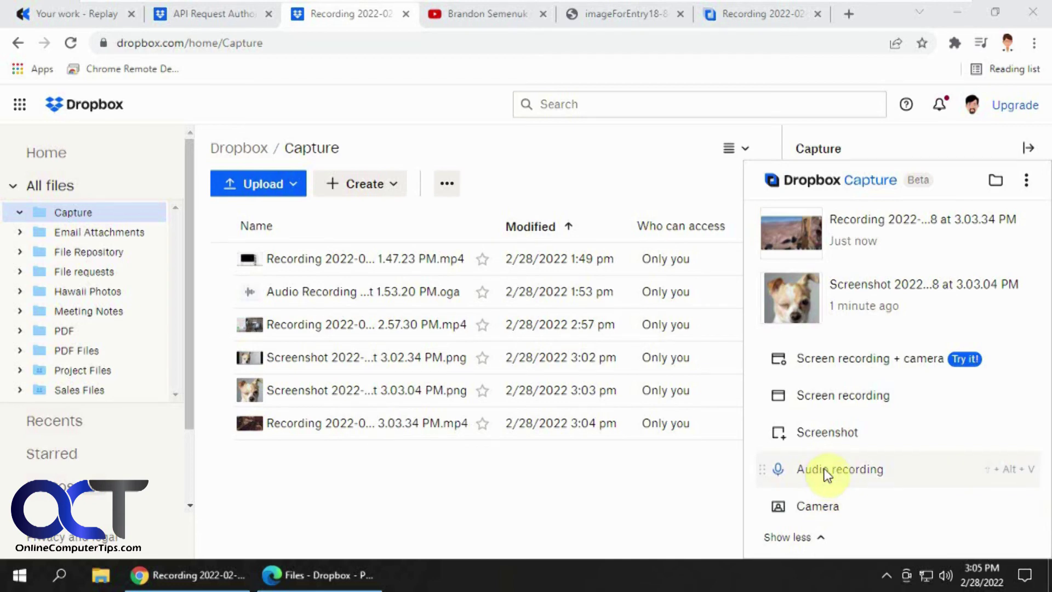
{"action": "left_click", "coordinate": [827, 475]}
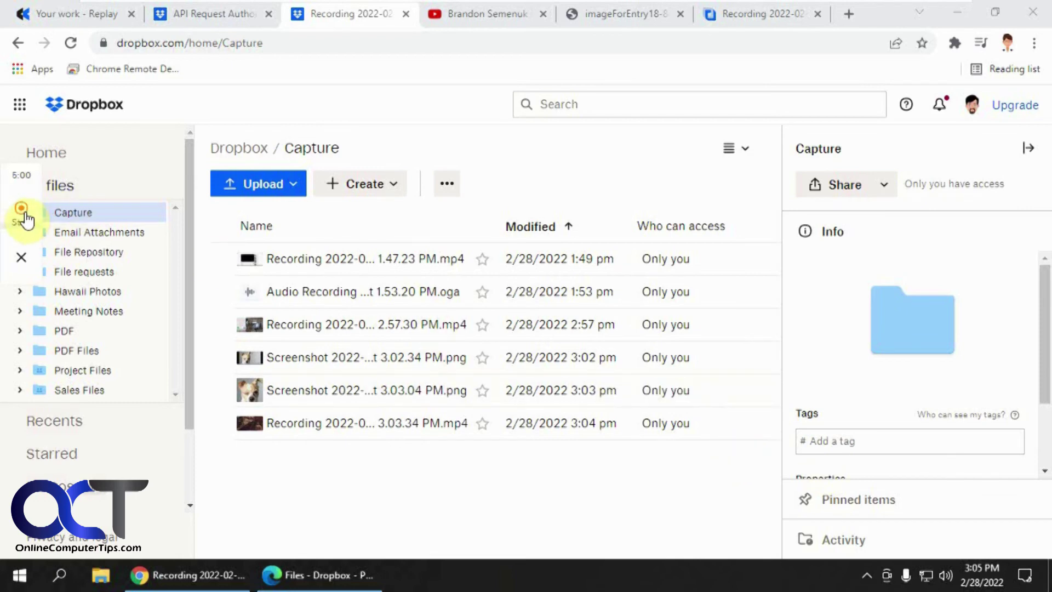
{"action": "left_click", "coordinate": [23, 213]}
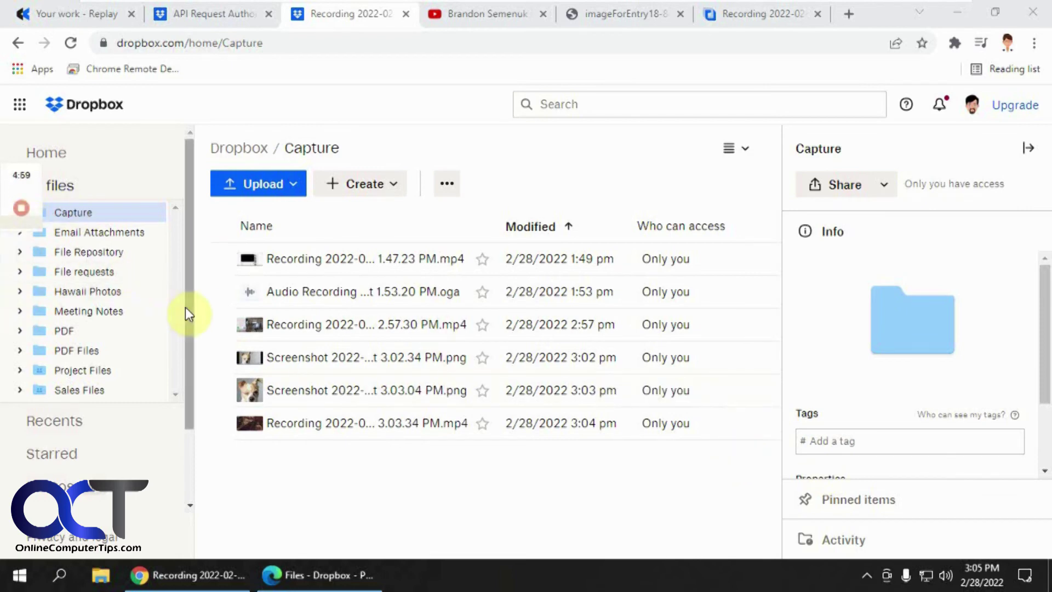
{"action": "mouse_move", "coordinate": [33, 218]}
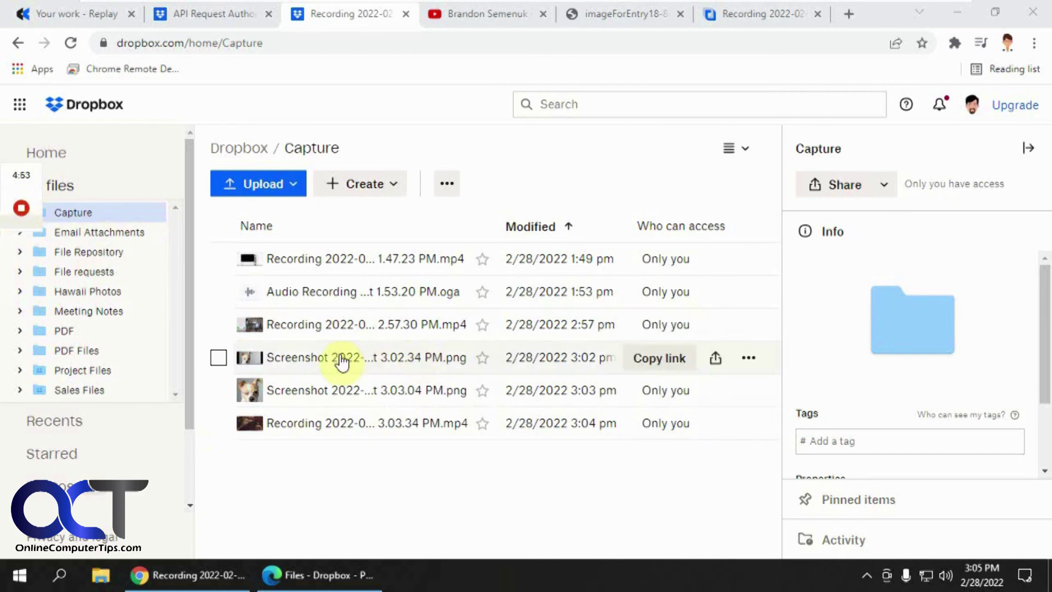
{"action": "left_click", "coordinate": [22, 211]}
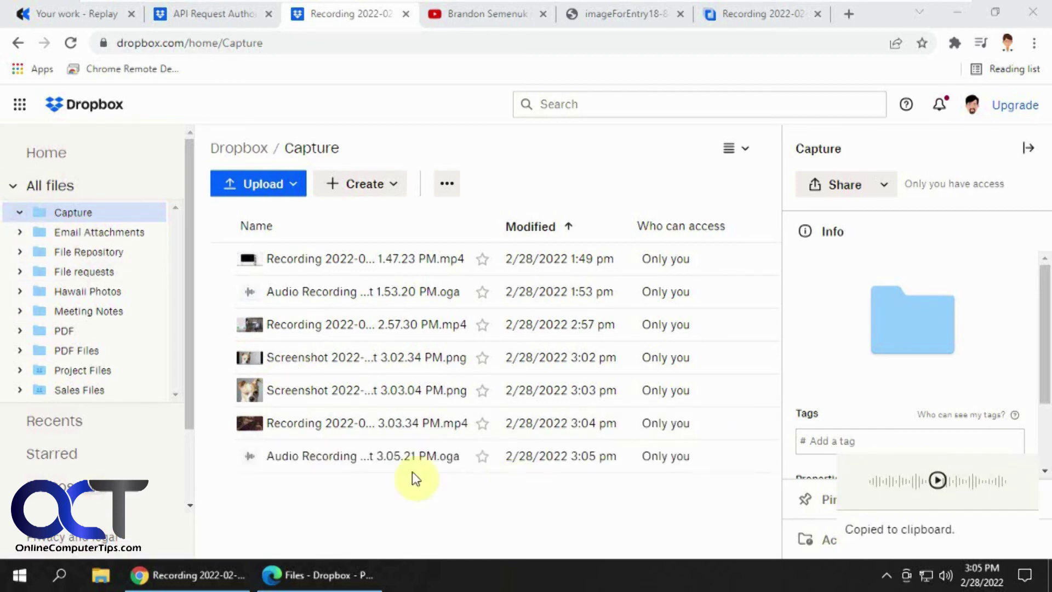
Preview Audio Recording 3.05.21 PM.oga, playing it and pausing at 0:08.
{"action": "left_click", "coordinate": [377, 458]}
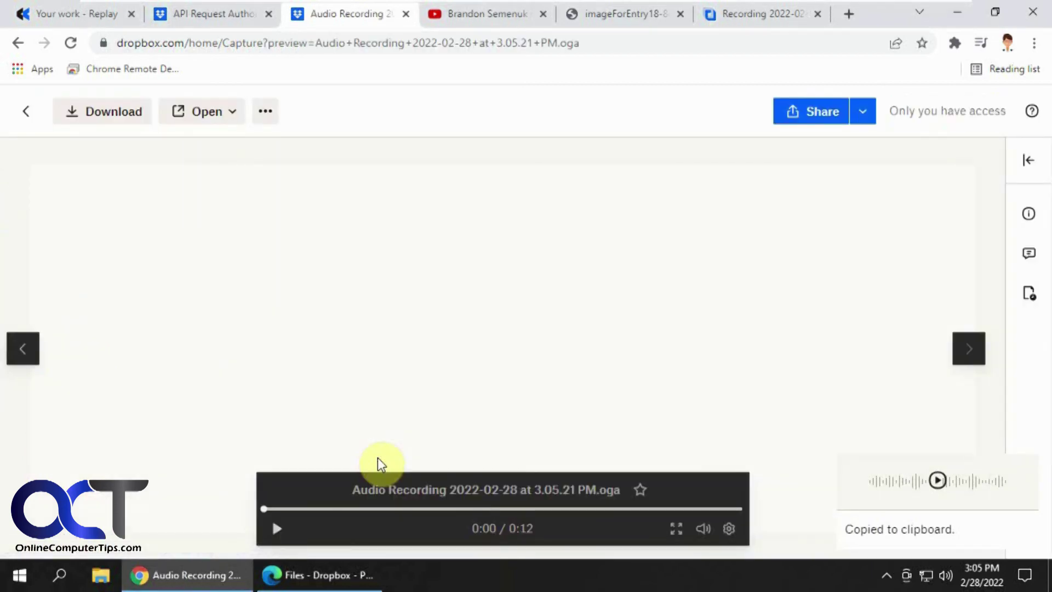
{"action": "left_click", "coordinate": [277, 529]}
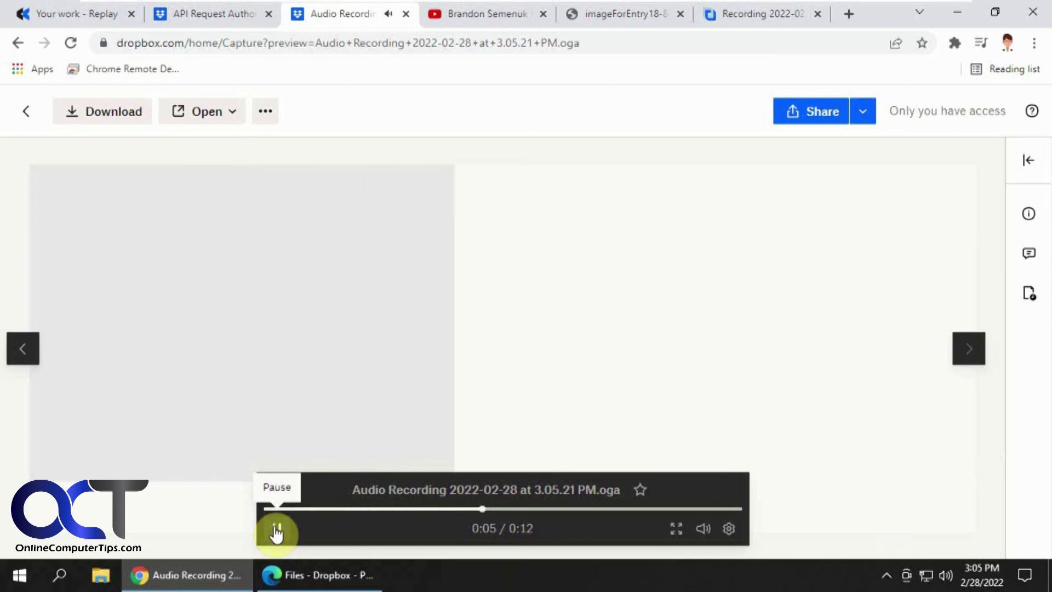
{"action": "left_click", "coordinate": [277, 530]}
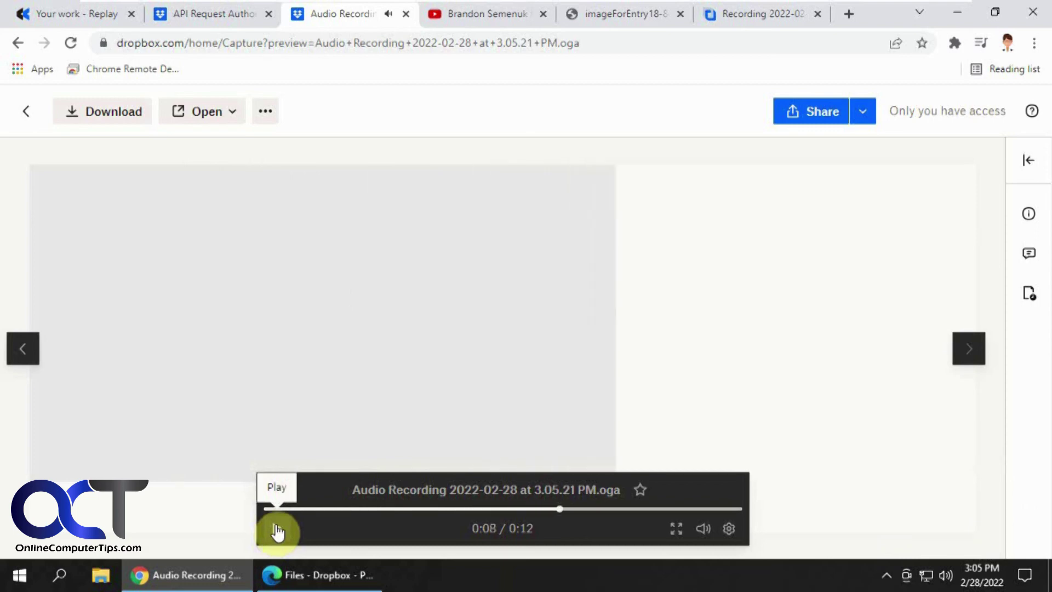
{"action": "left_click", "coordinate": [886, 575]}
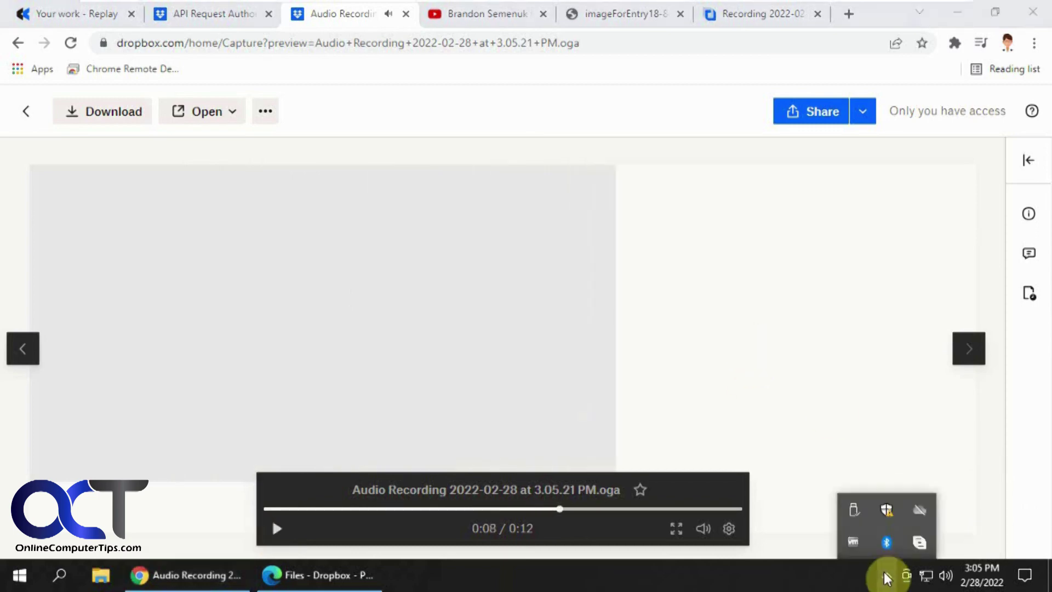
Return to the API Request Authorization tab, open Dropbox Capture from the tray, and expand its capture options.
{"action": "left_click", "coordinate": [230, 18]}
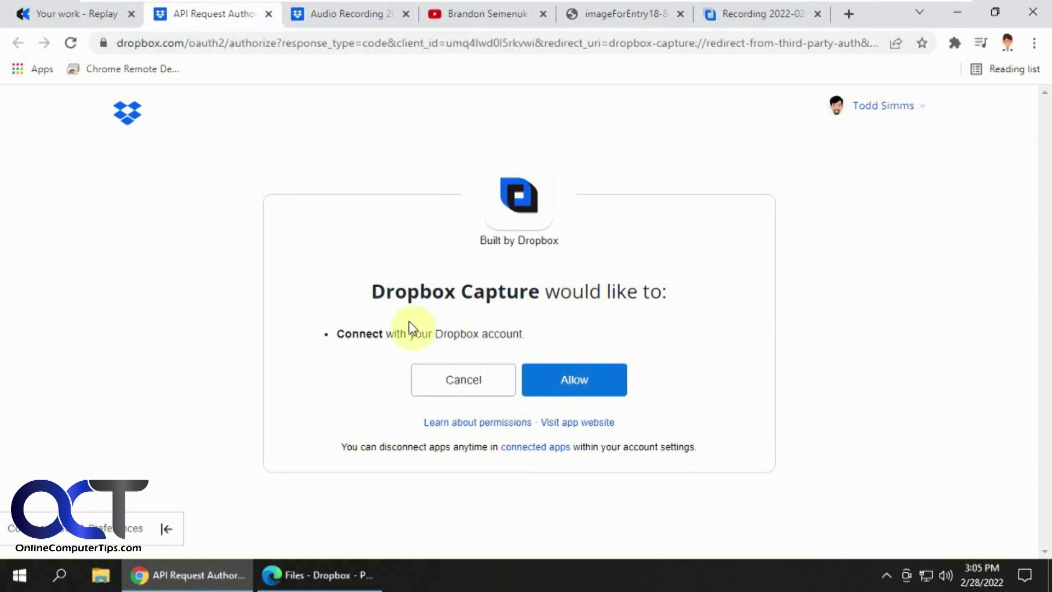
{"action": "left_click", "coordinate": [884, 574]}
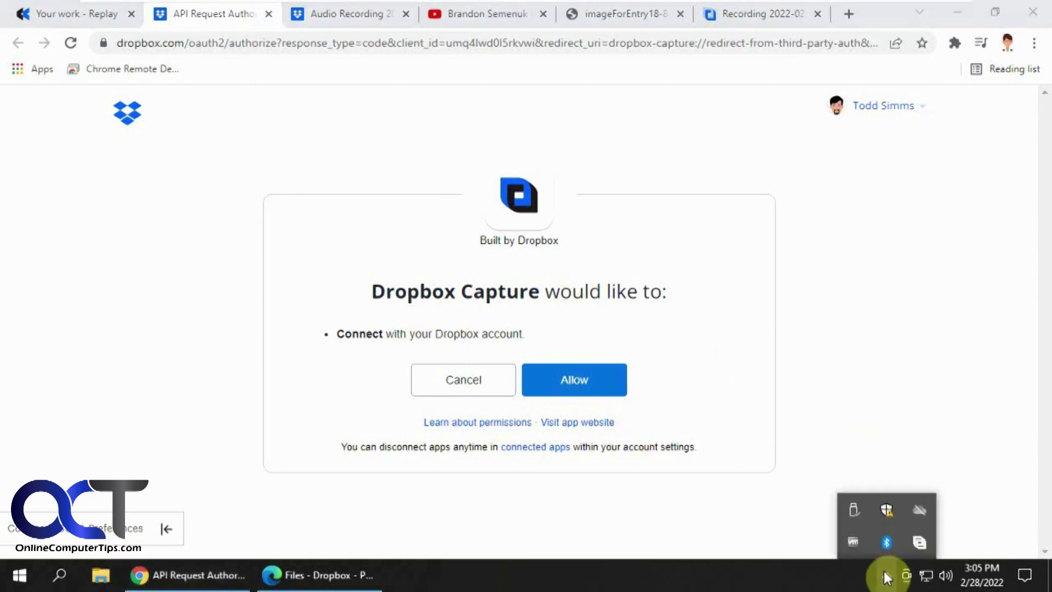
{"action": "left_click", "coordinate": [917, 542]}
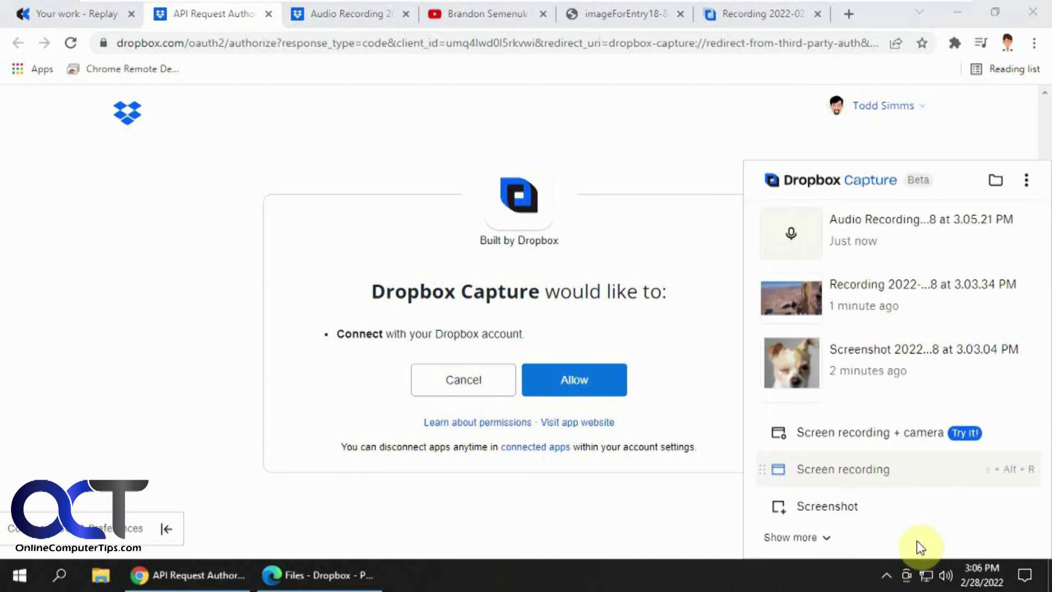
{"action": "left_click", "coordinate": [842, 543]}
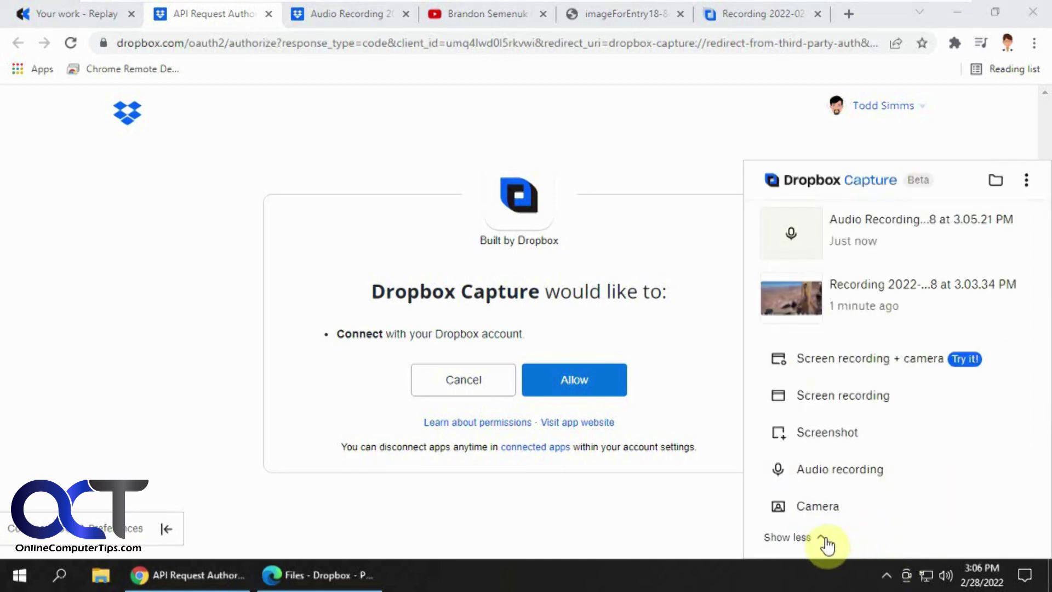